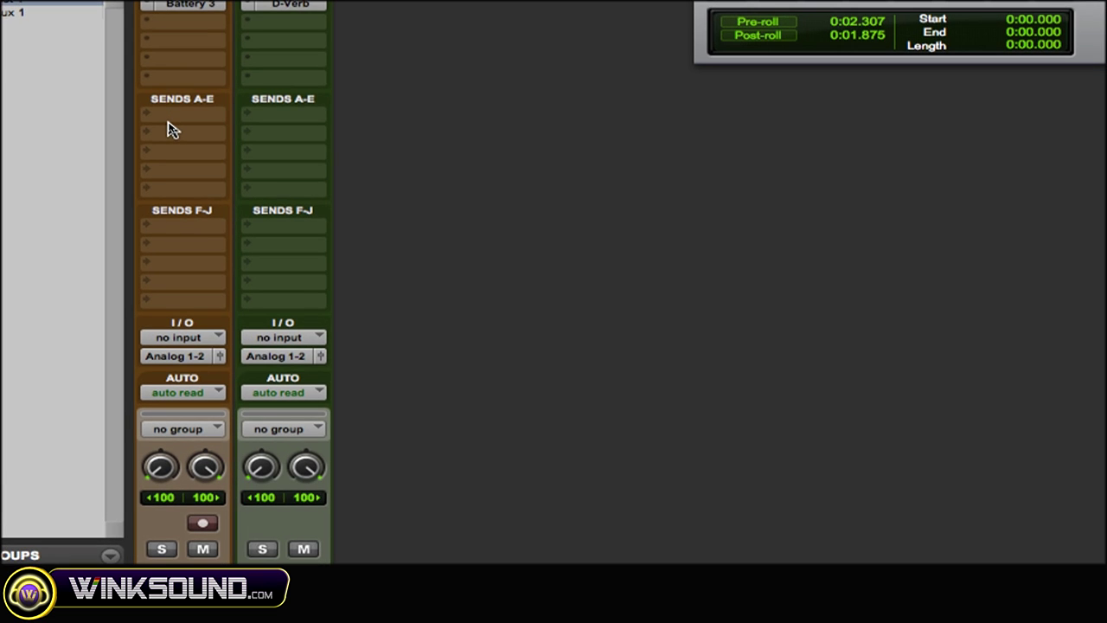
- Add an Inst 1 send routed to stereo Bus 1-2 with its level at 0.0 dB
{"action": "left_click", "coordinate": [169, 127]}
{"action": "mouse_move", "coordinate": [212, 170]}
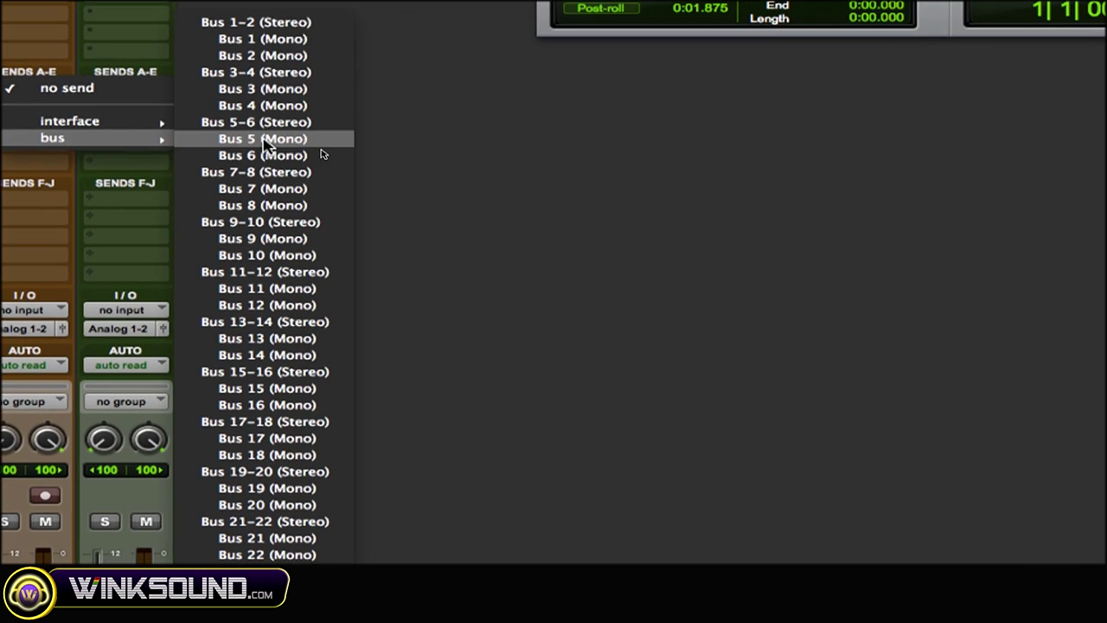
{"action": "left_click", "coordinate": [264, 95]}
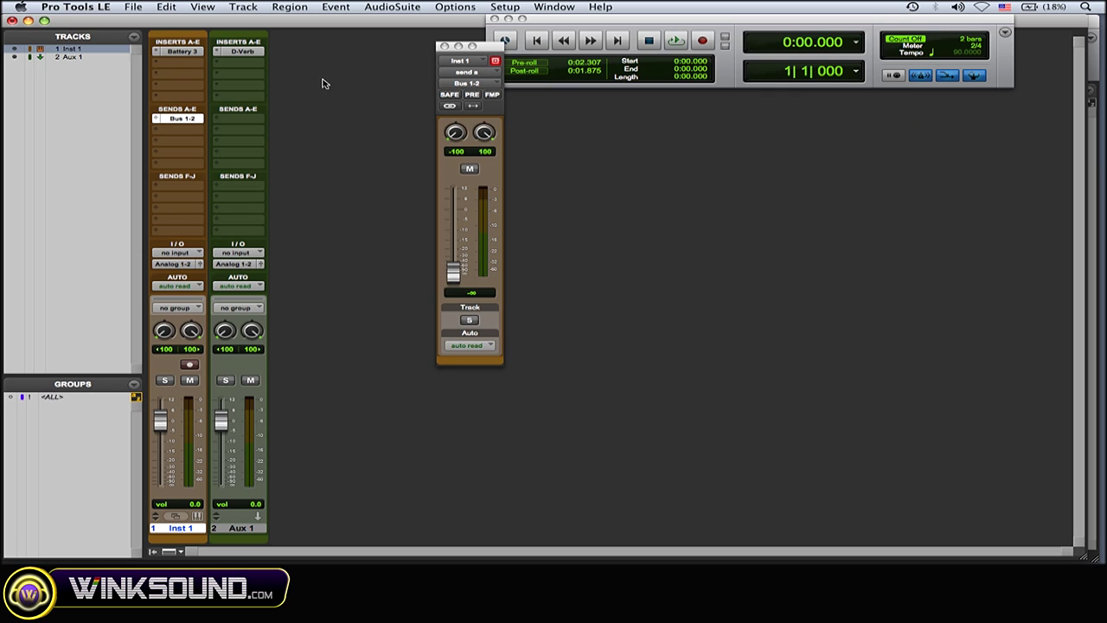
{"action": "left_click", "coordinate": [453, 274], "text": "alt"}
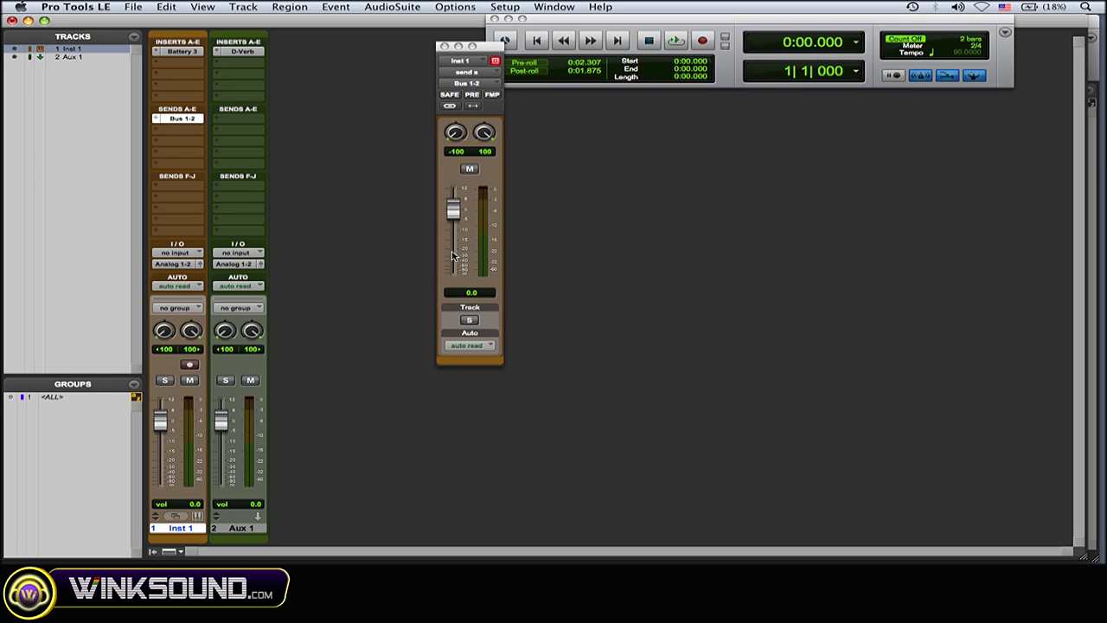
{"action": "left_click", "coordinate": [443, 45]}
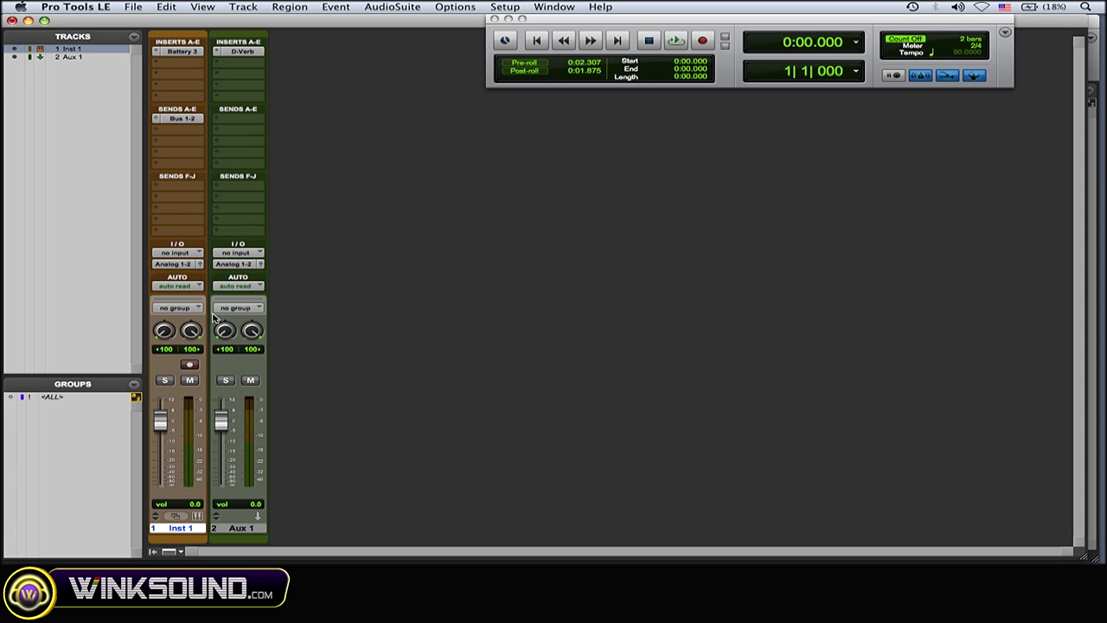
- Select Aux 1 and check the settings of its D-Verb insert
{"action": "left_click", "coordinate": [253, 528]}
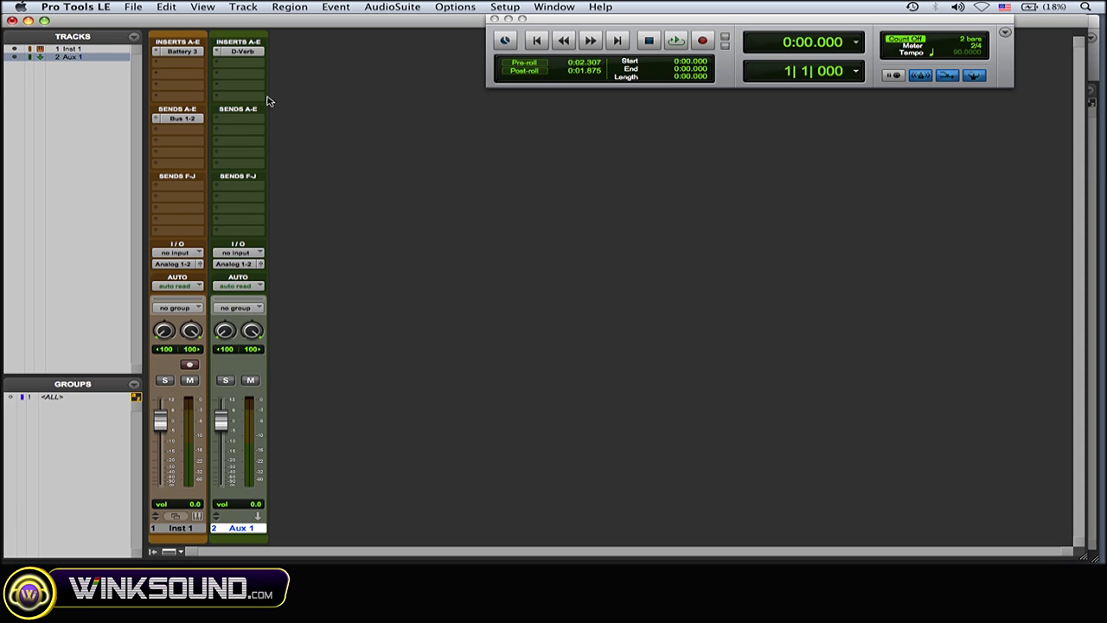
{"action": "left_click", "coordinate": [242, 51]}
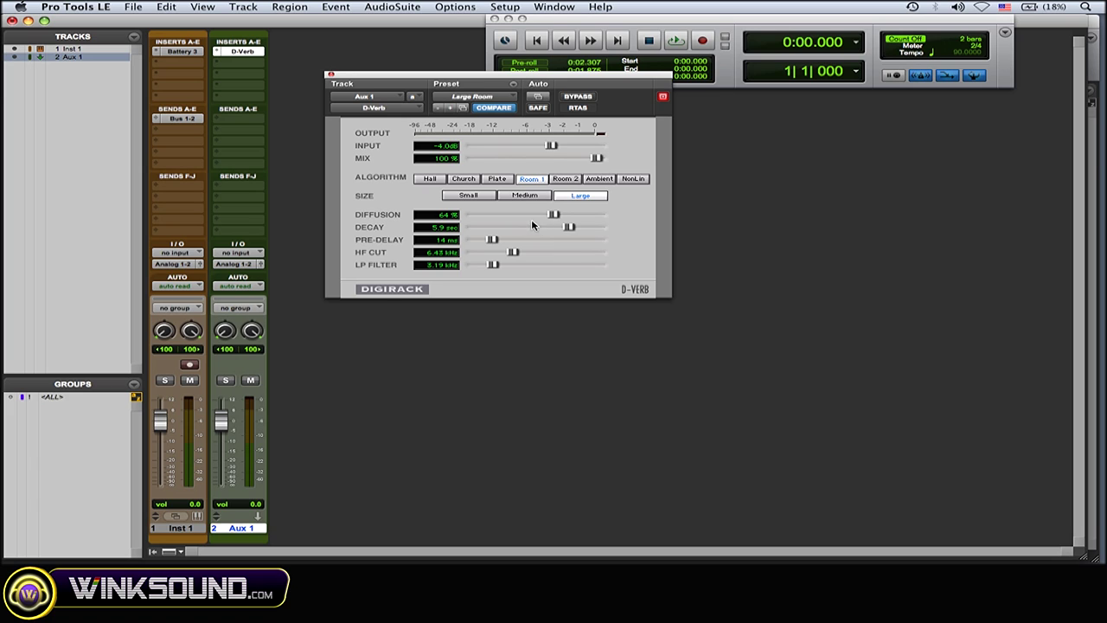
{"action": "left_click", "coordinate": [332, 75]}
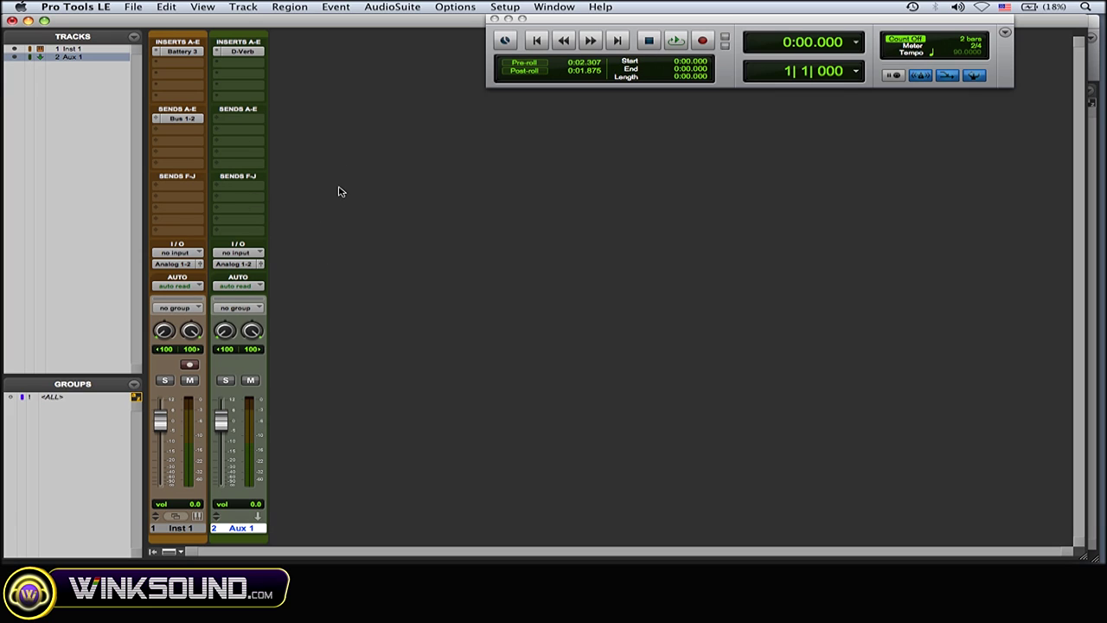
- Set Aux 1's input to Bus 1-2 and bring the Edit window to the front
{"action": "left_click", "coordinate": [232, 254]}
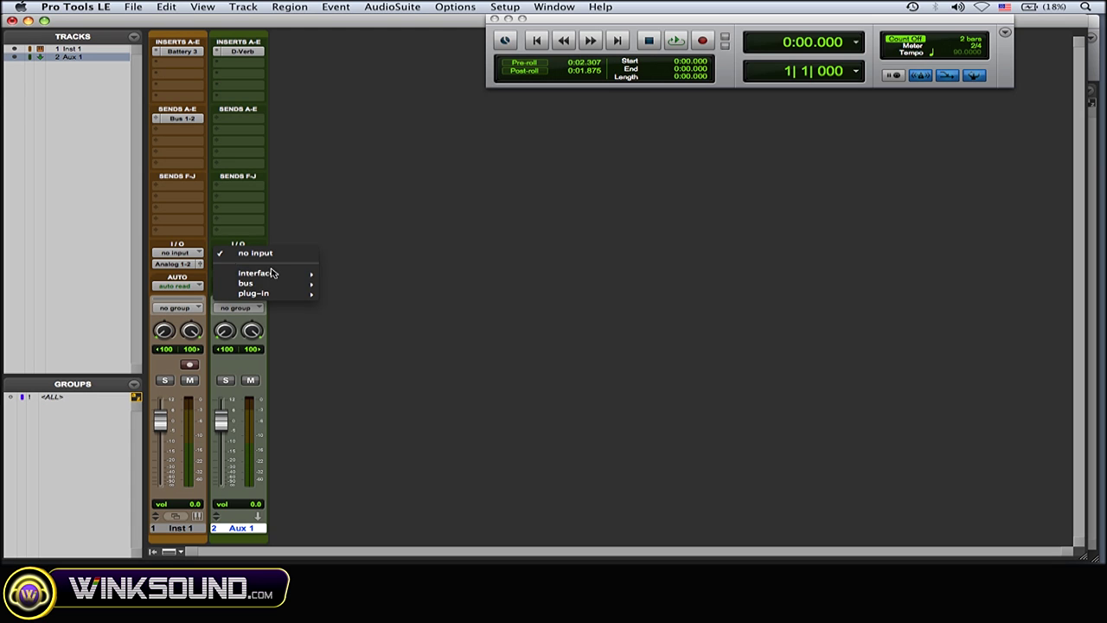
{"action": "mouse_move", "coordinate": [277, 284]}
{"action": "left_click", "coordinate": [370, 284]}
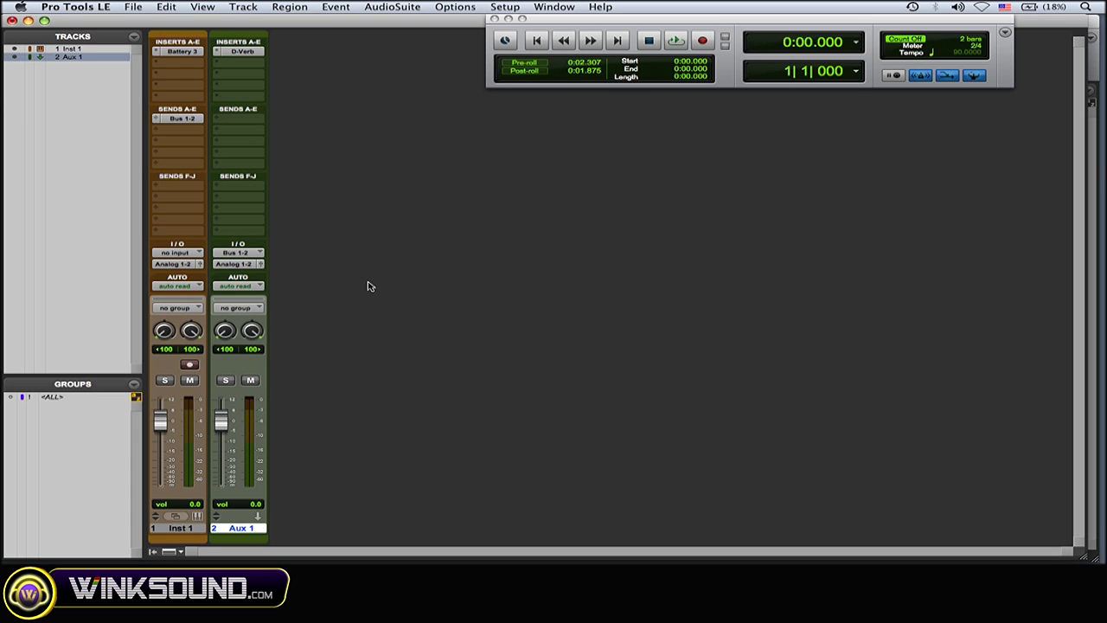
{"action": "key", "text": "F9"}
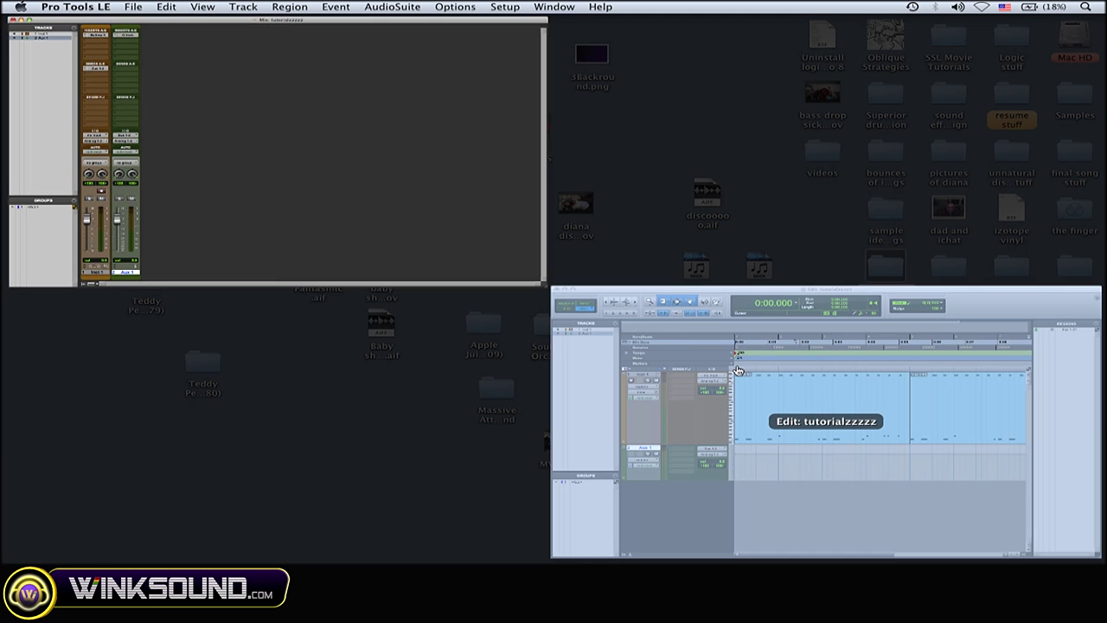
{"action": "left_click", "coordinate": [531, 372]}
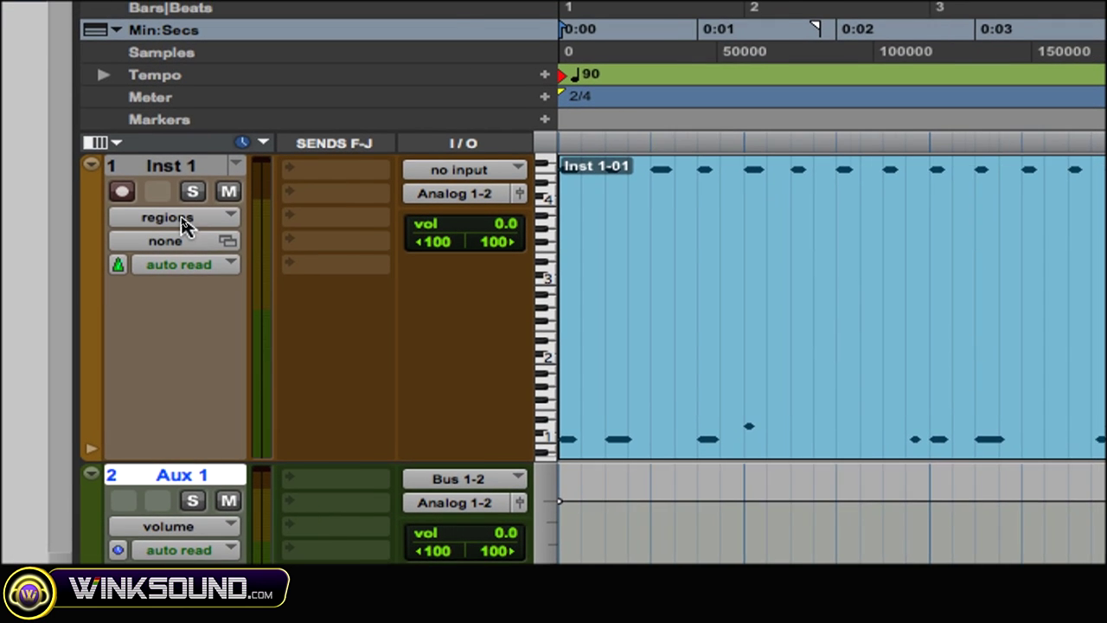
- Add a lane beneath Inst 1 displaying the Inst 1 (snd a) Bus 1-2 level automation
{"action": "left_click", "coordinate": [200, 223]}
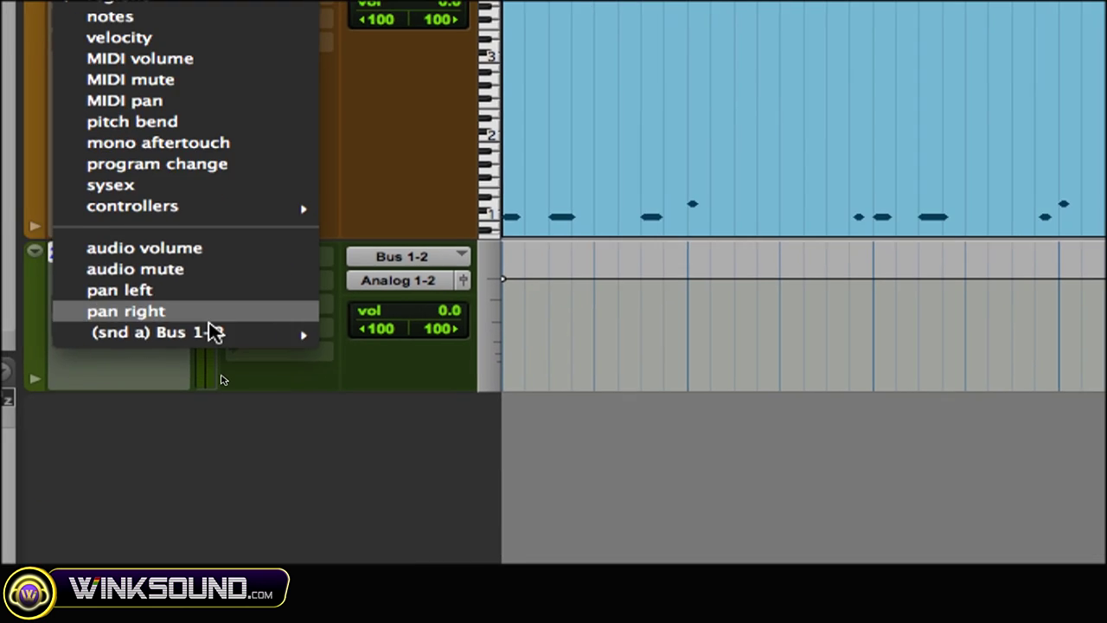
{"action": "mouse_move", "coordinate": [190, 563]}
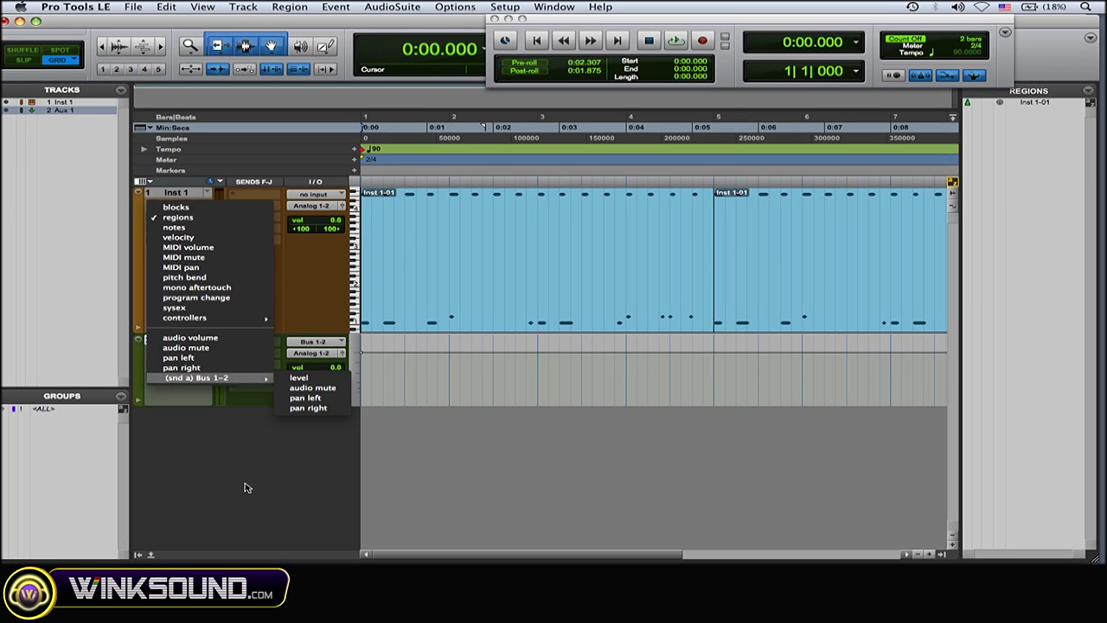
{"action": "left_click", "coordinate": [14, 342]}
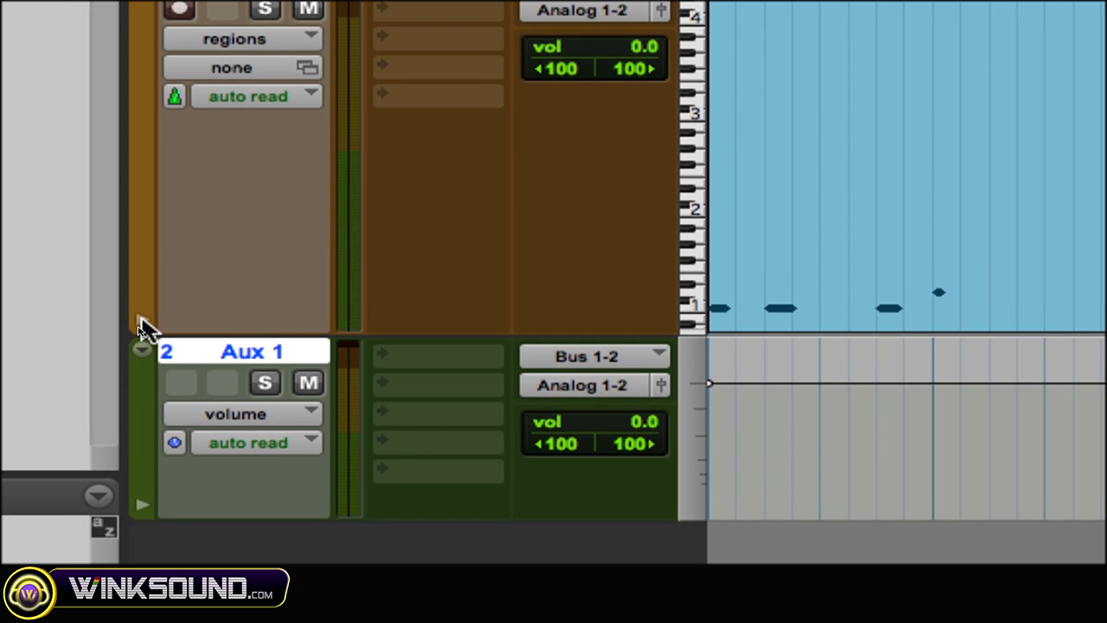
{"action": "left_click", "coordinate": [142, 327]}
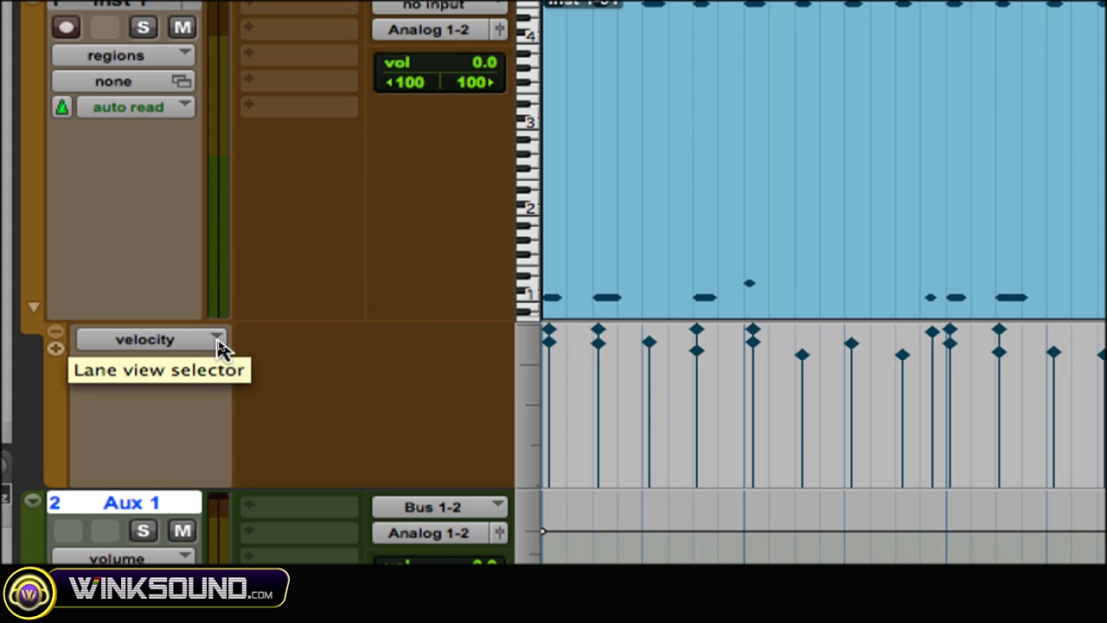
{"action": "left_click", "coordinate": [219, 343]}
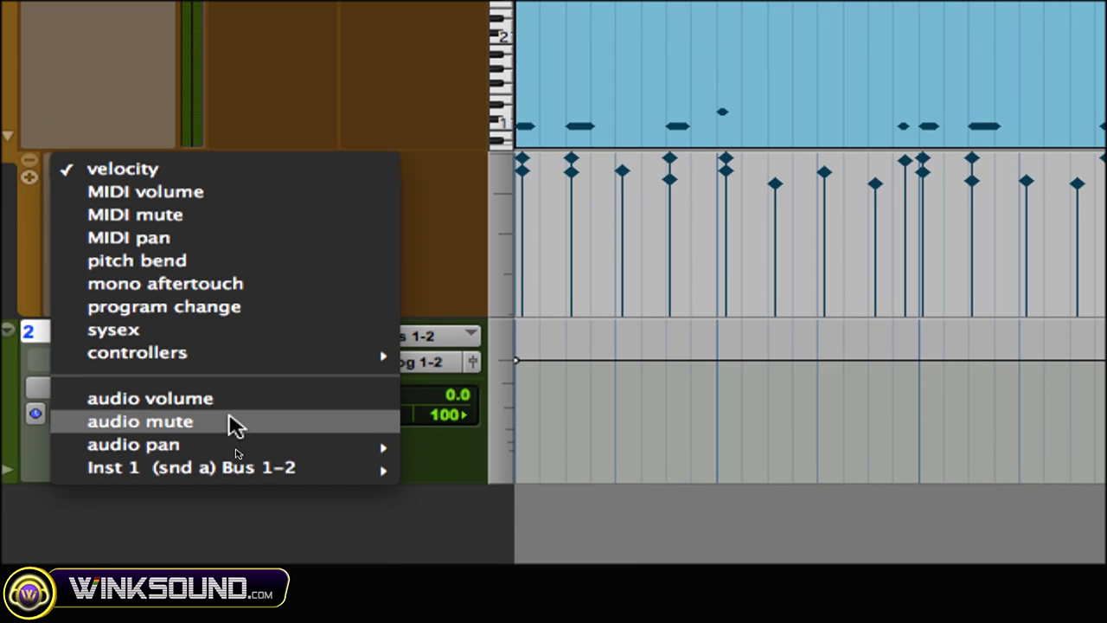
{"action": "mouse_move", "coordinate": [232, 467]}
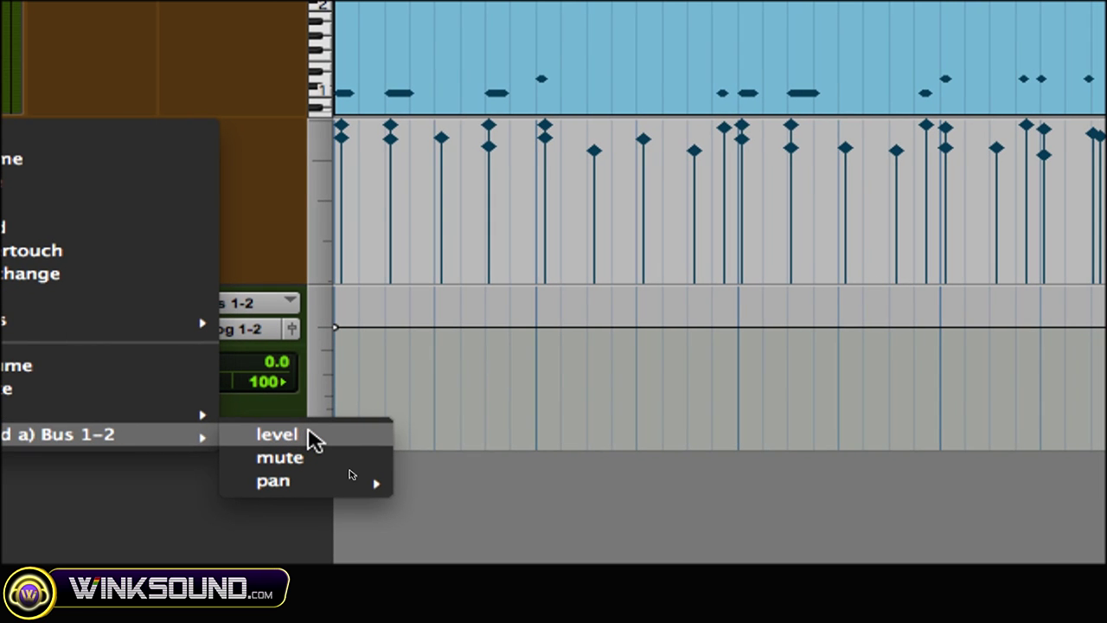
{"action": "left_click", "coordinate": [311, 437]}
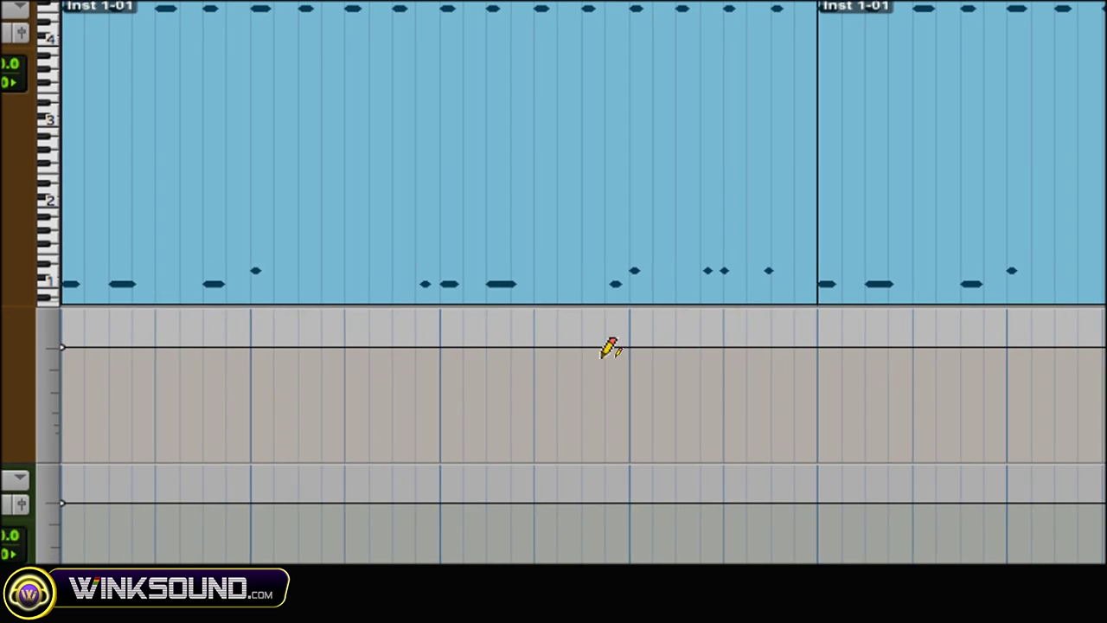
- Place five breakpoints on the Bus 1-2 send level line, lowering one to form a dip
{"action": "left_click", "coordinate": [561, 353]}
{"action": "left_click", "coordinate": [626, 350]}
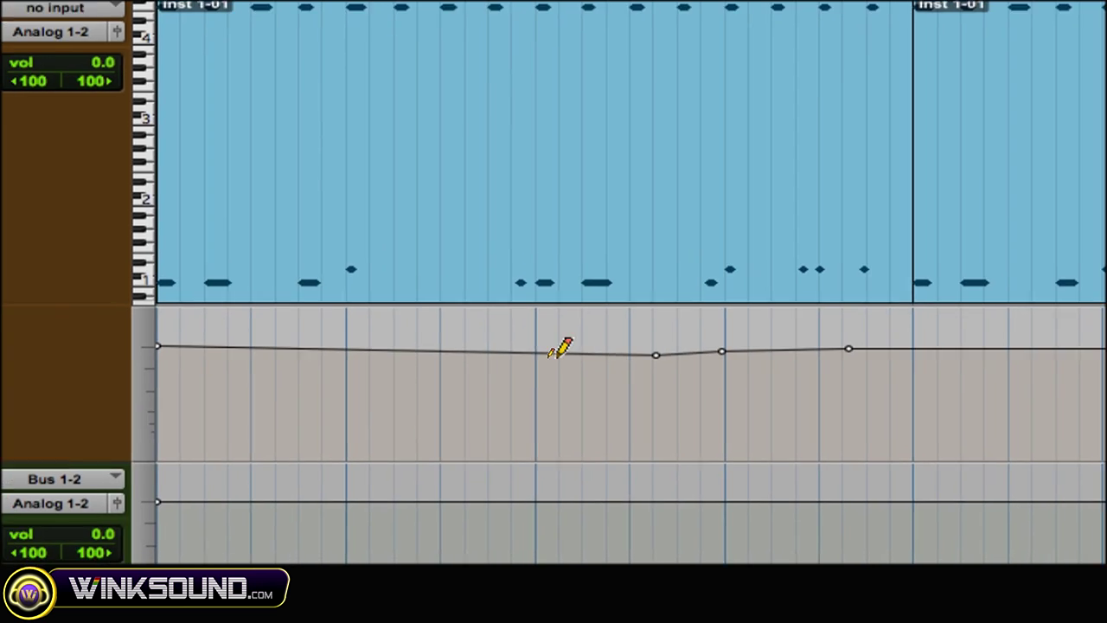
{"action": "left_click", "coordinate": [338, 361]}
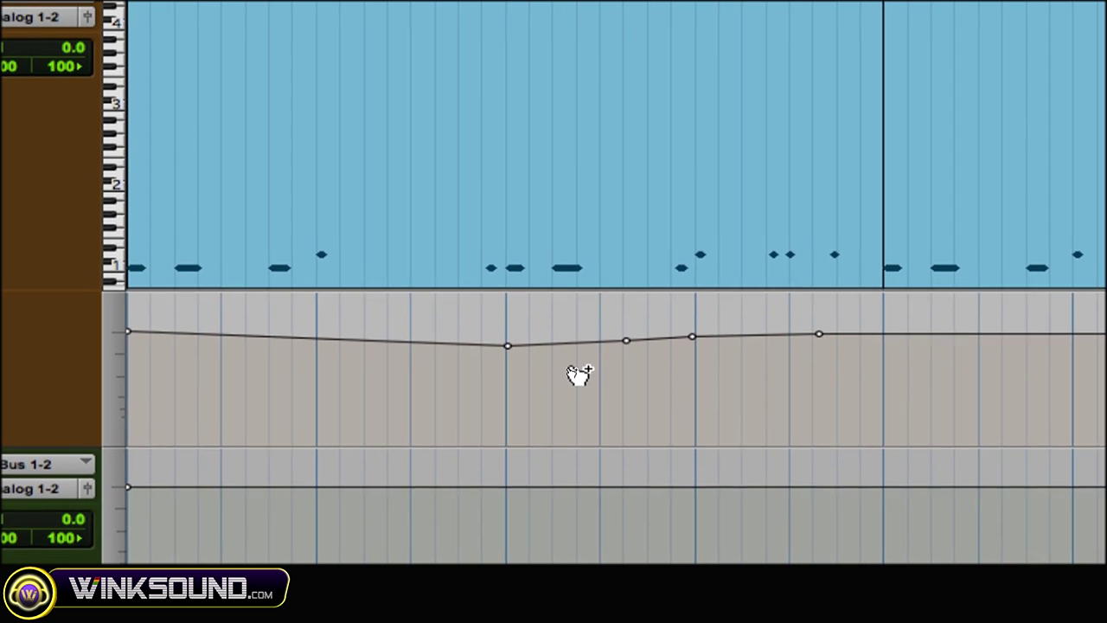
{"action": "left_click", "coordinate": [575, 366]}
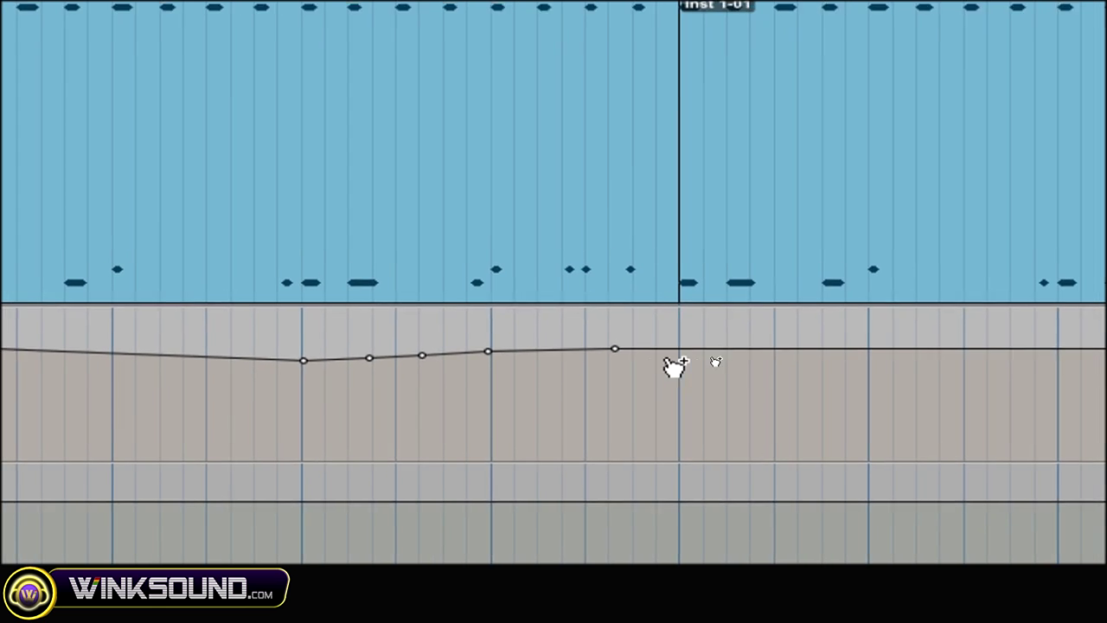
{"action": "left_click", "coordinate": [703, 362]}
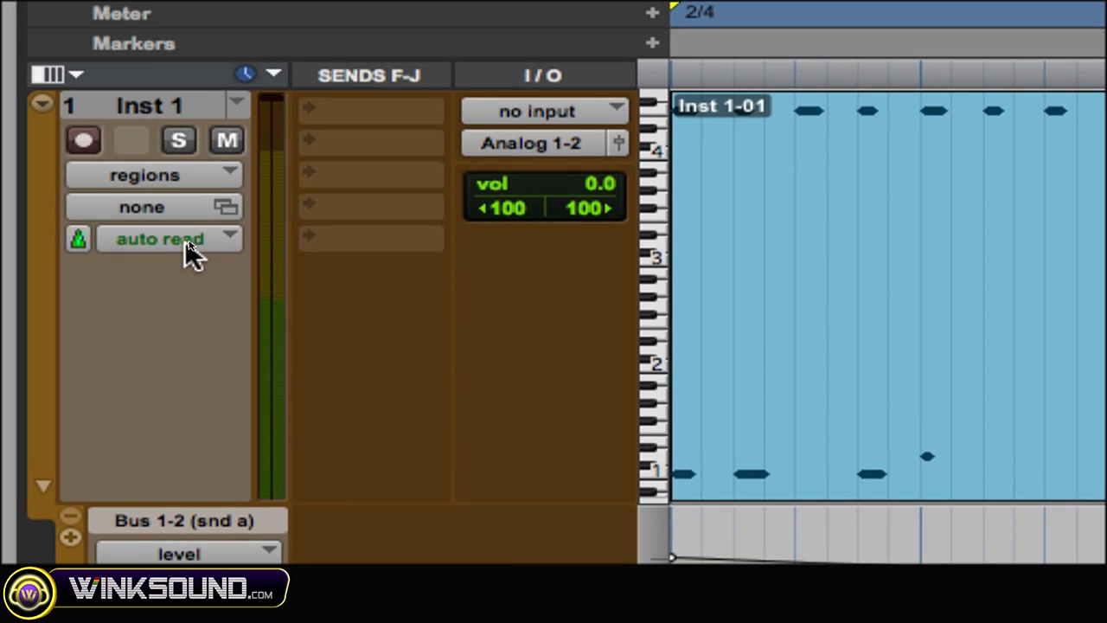
{"action": "left_click", "coordinate": [220, 215]}
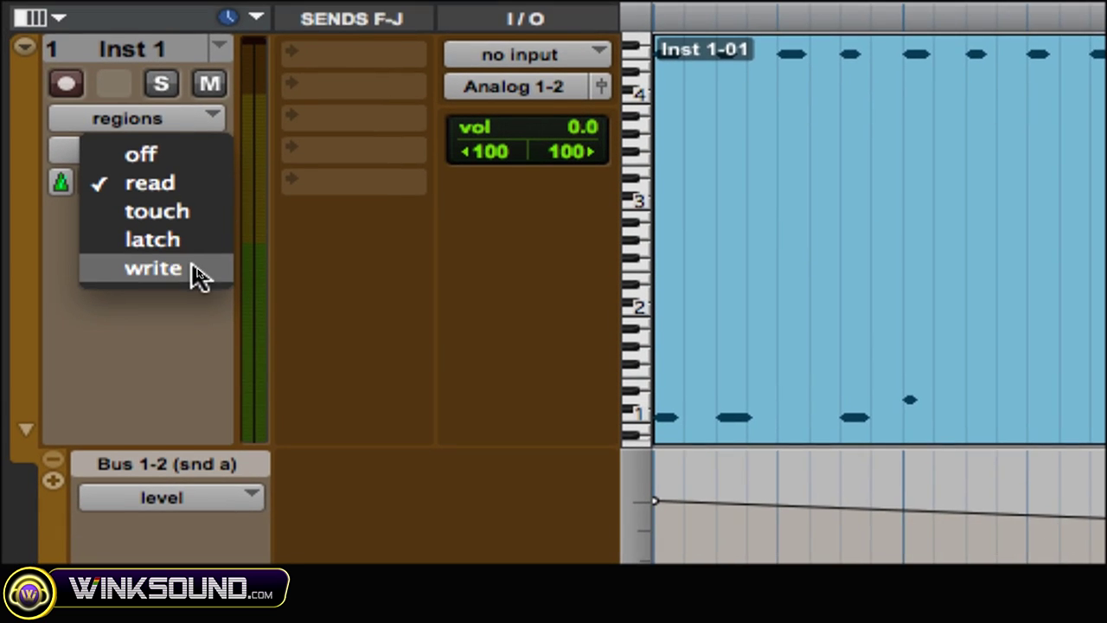
- Make the send level hold to bar 4, then ramp down to -∞ before bar 6, and play it back
{"action": "left_click", "coordinate": [190, 325]}
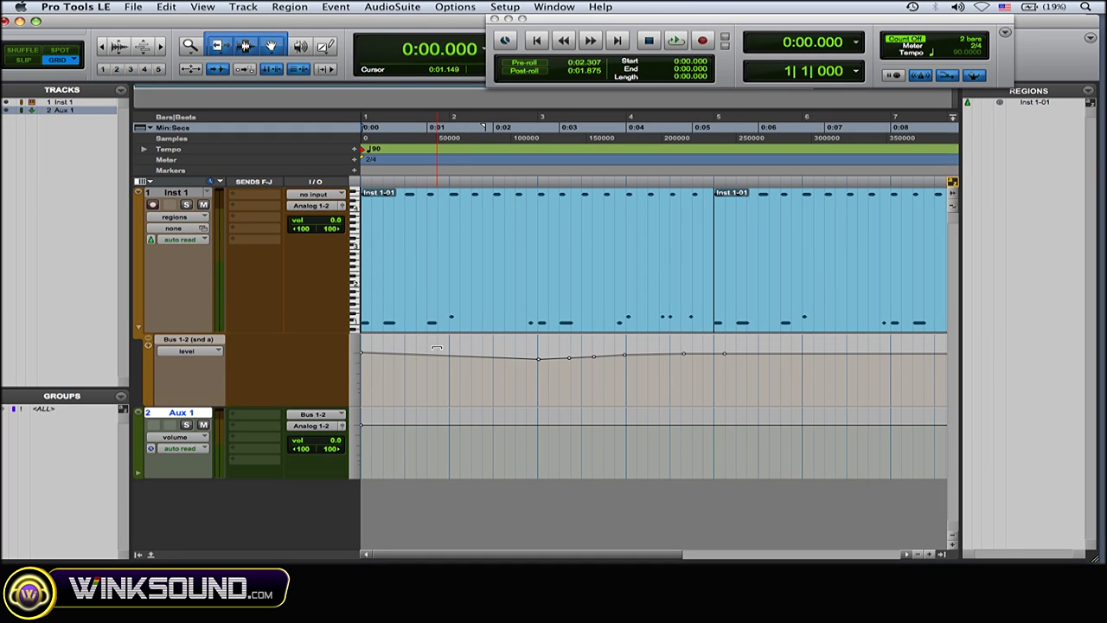
{"action": "left_click_drag", "start_coordinate": [437, 347], "coordinate": [435, 342]}
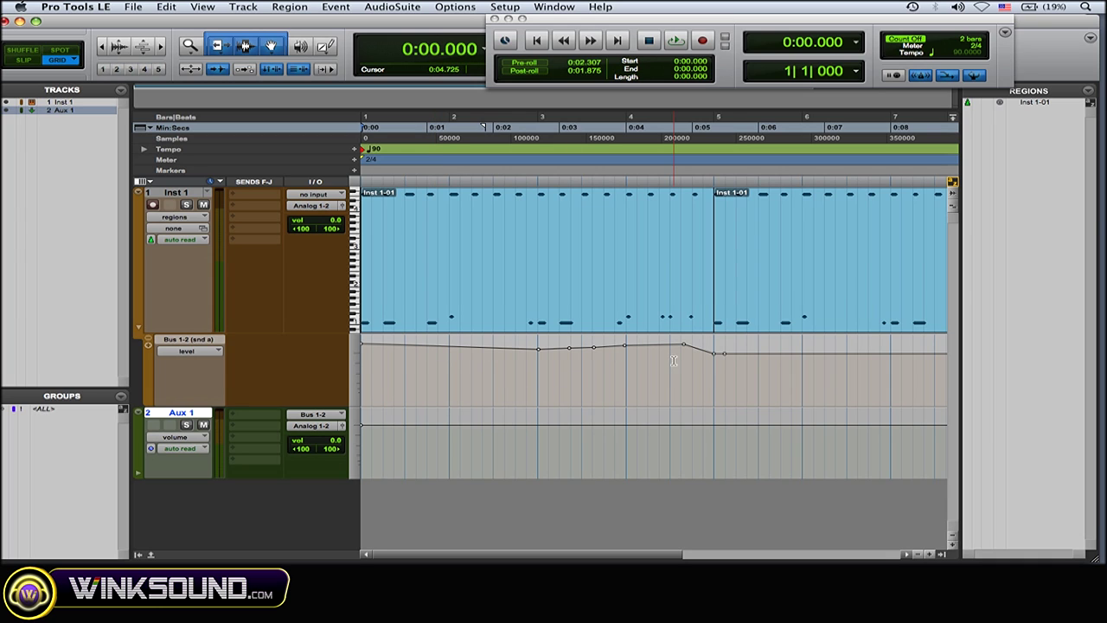
{"action": "left_click_drag", "start_coordinate": [727, 356], "coordinate": [781, 404]}
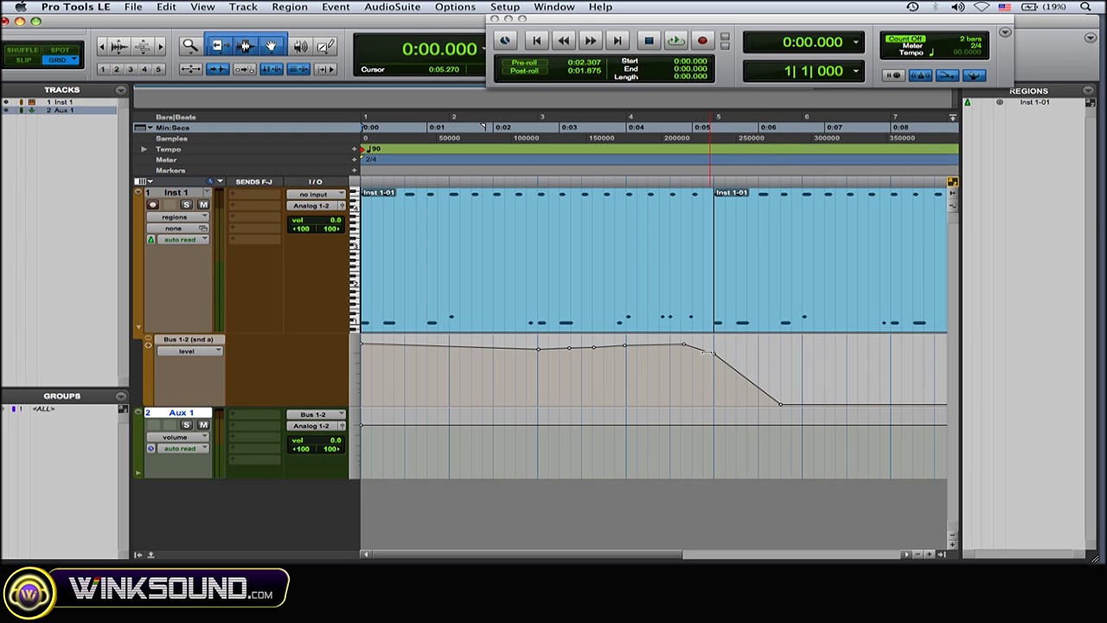
{"action": "left_click", "coordinate": [683, 345]}
{"action": "left_click_drag", "start_coordinate": [713, 352], "coordinate": [636, 355]}
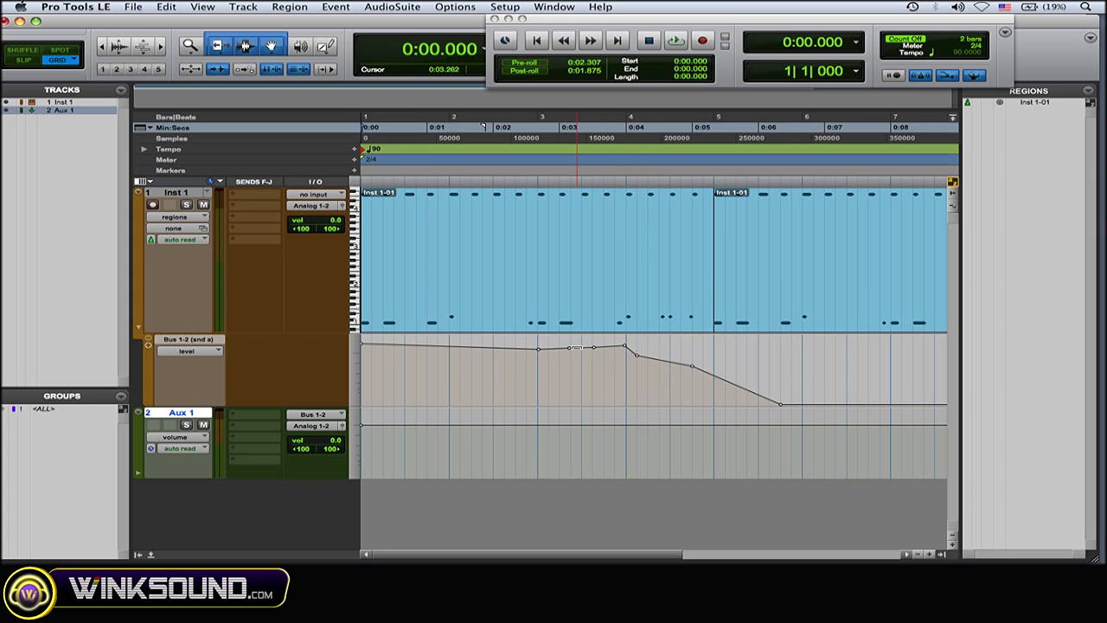
{"action": "left_click_drag", "start_coordinate": [539, 351], "coordinate": [539, 346]}
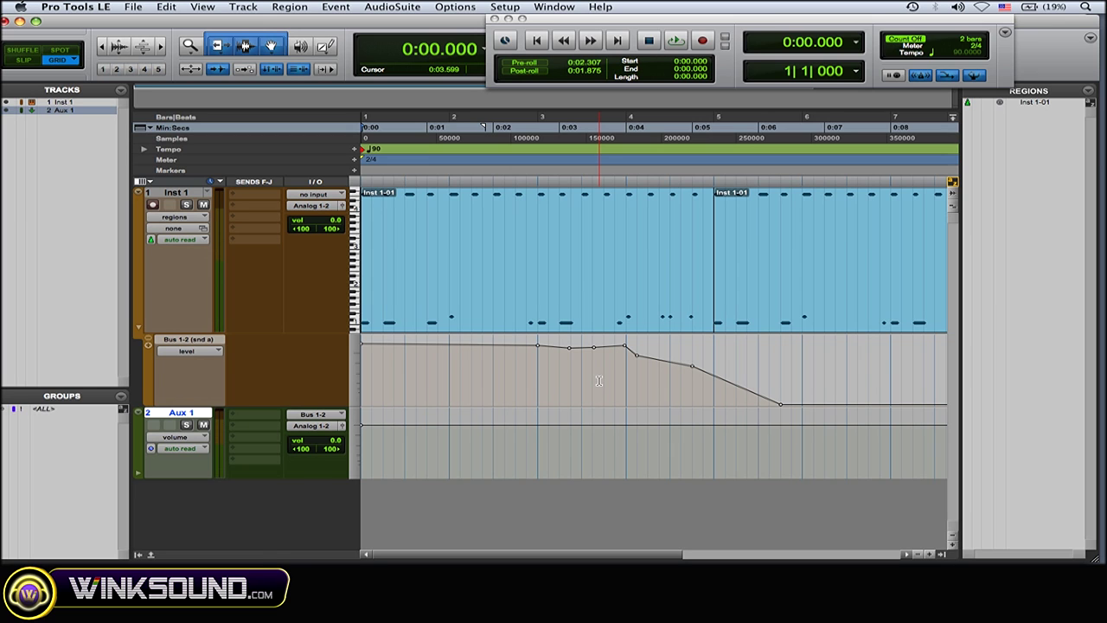
{"action": "key", "text": "space"}
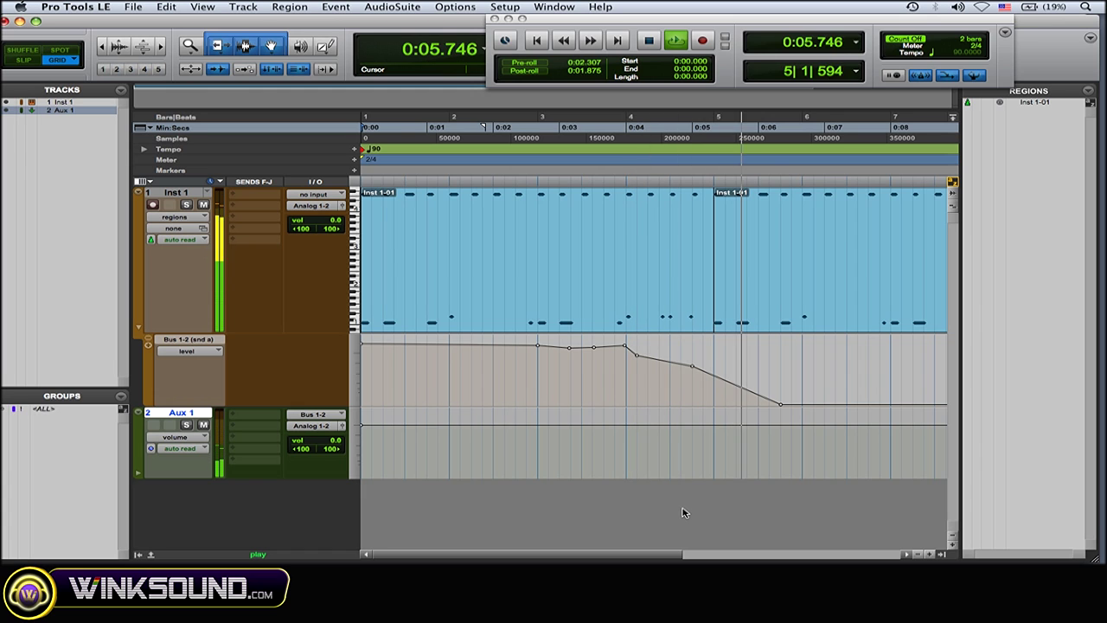
- Stop playback and delete the send level breakpoints from the start to bar 6
{"action": "key", "text": "space"}
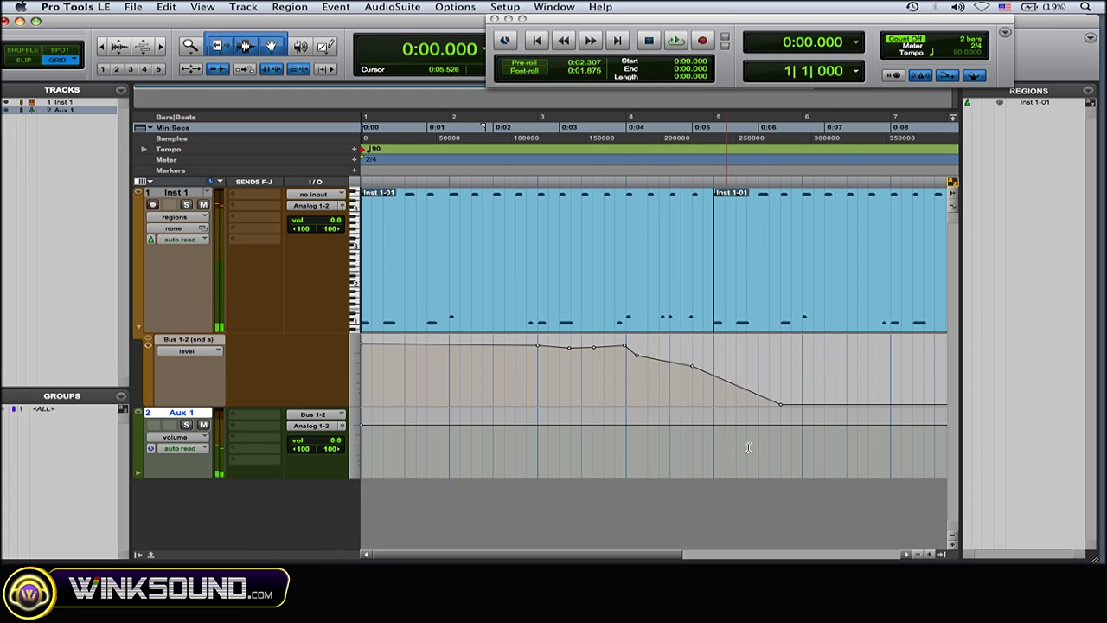
{"action": "left_click_drag", "start_coordinate": [803, 394], "coordinate": [329, 414]}
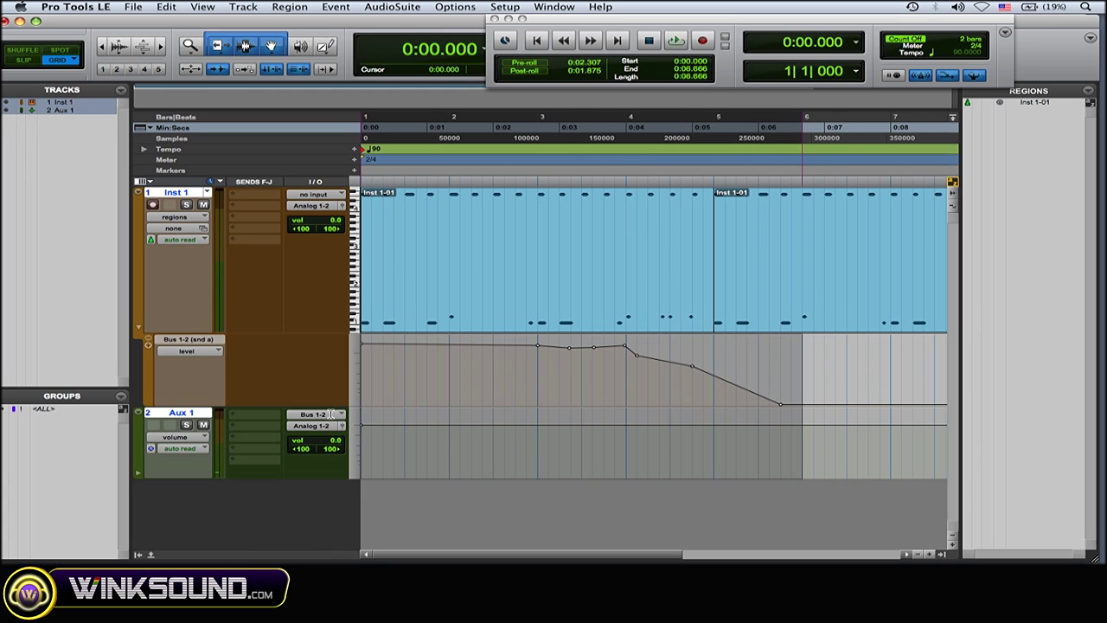
{"action": "key", "text": "Delete"}
{"action": "key", "text": "Return"}
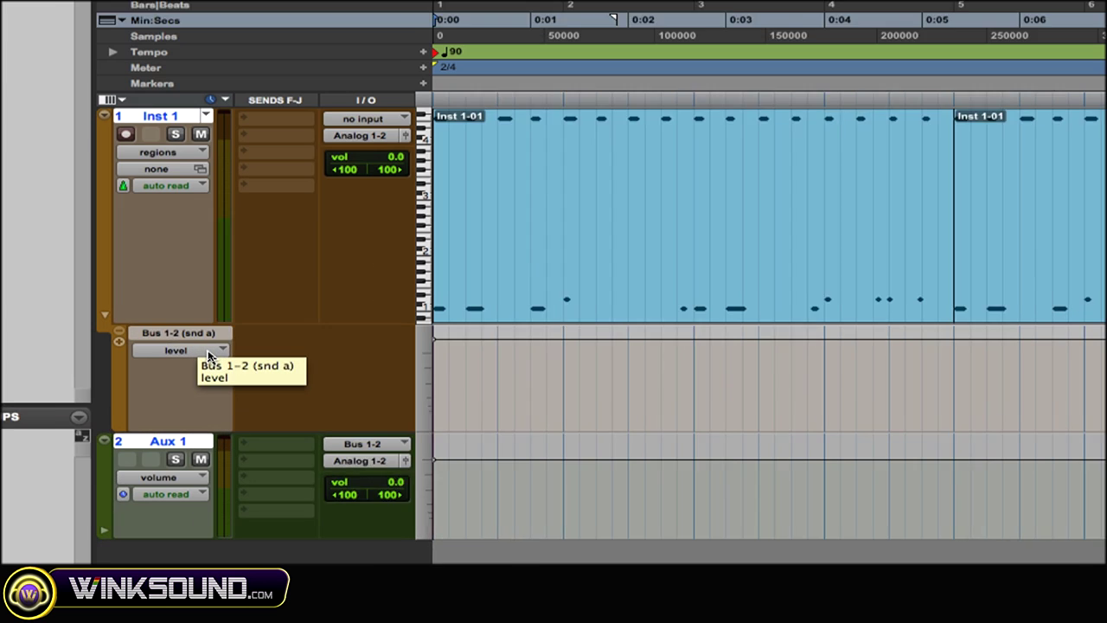
- Switch the send lane to show Inst 1 (snd a) Bus 1-2 mute automation
{"action": "left_click", "coordinate": [208, 353]}
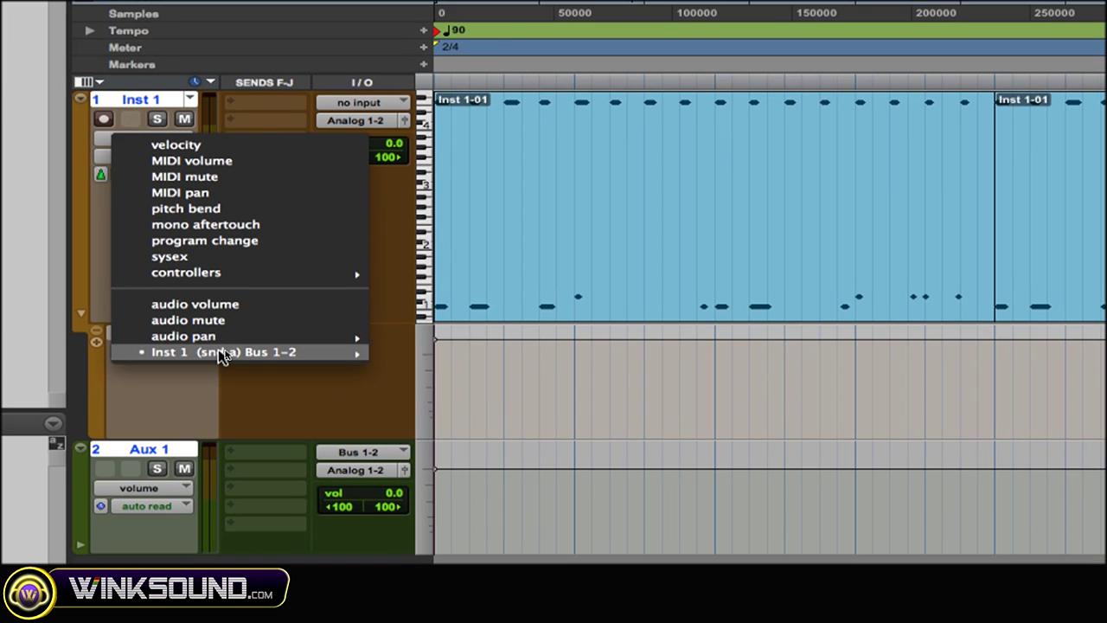
{"action": "mouse_move", "coordinate": [295, 351]}
{"action": "left_click", "coordinate": [304, 358]}
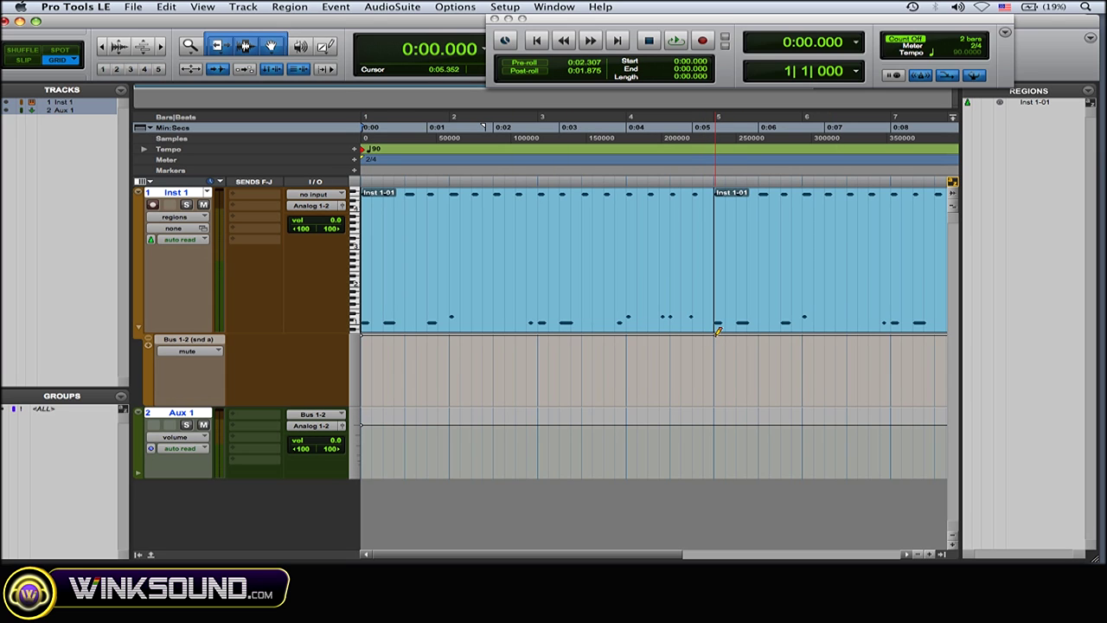
- Mute the send from bar 5 to past bar 9, then play from the session start
{"action": "scroll", "coordinate": [831, 329], "scroll_direction": "right", "scroll_amount": 5}
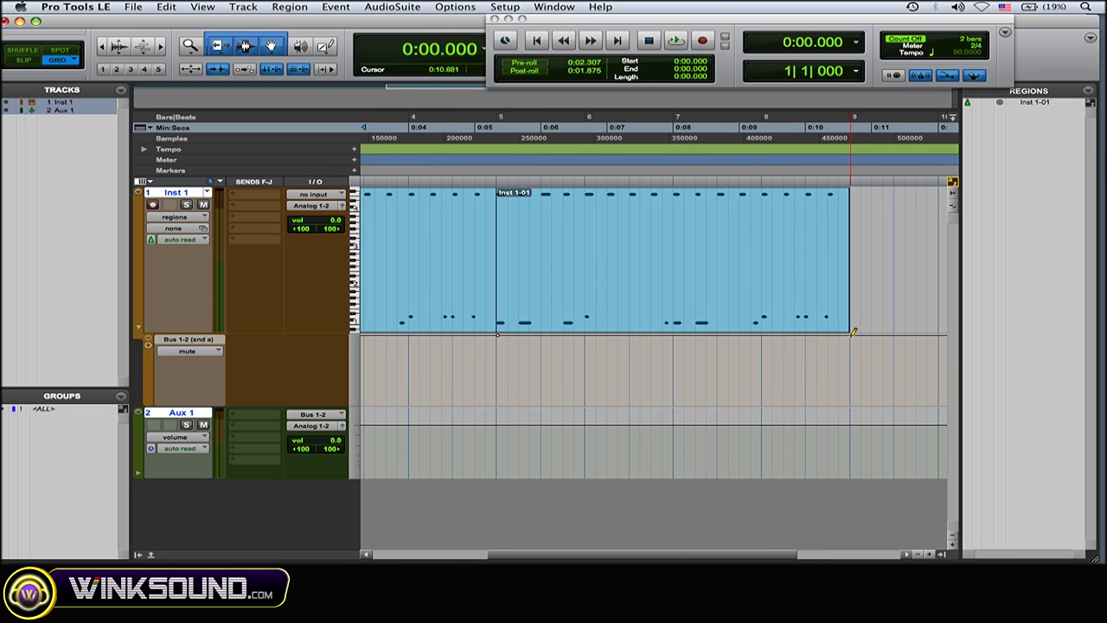
{"action": "left_click", "coordinate": [770, 342]}
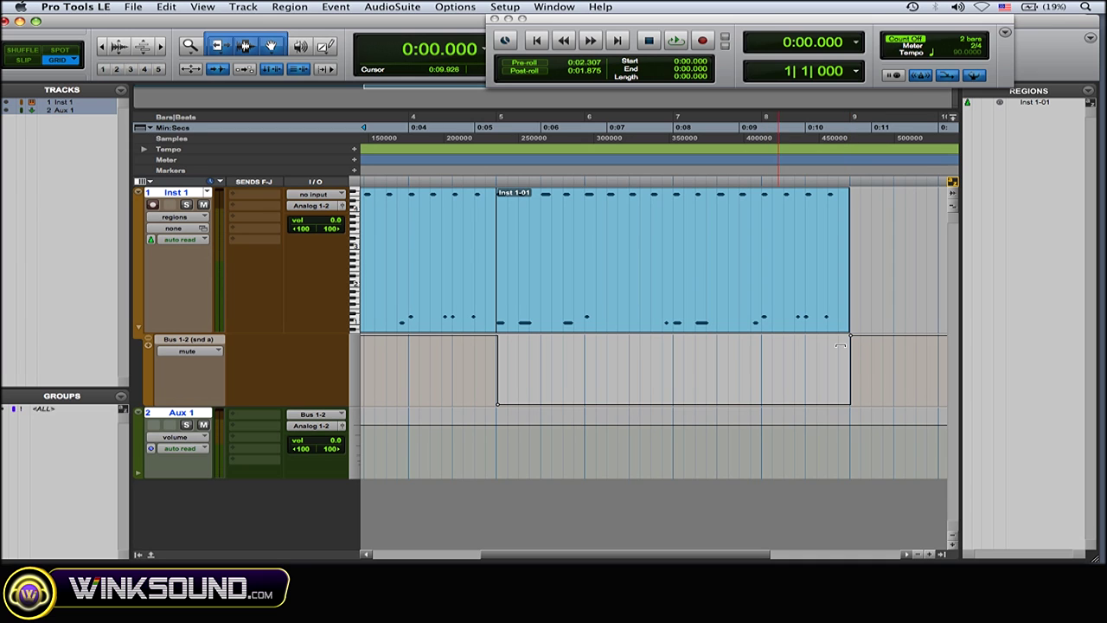
{"action": "left_click_drag", "start_coordinate": [851, 338], "coordinate": [895, 417]}
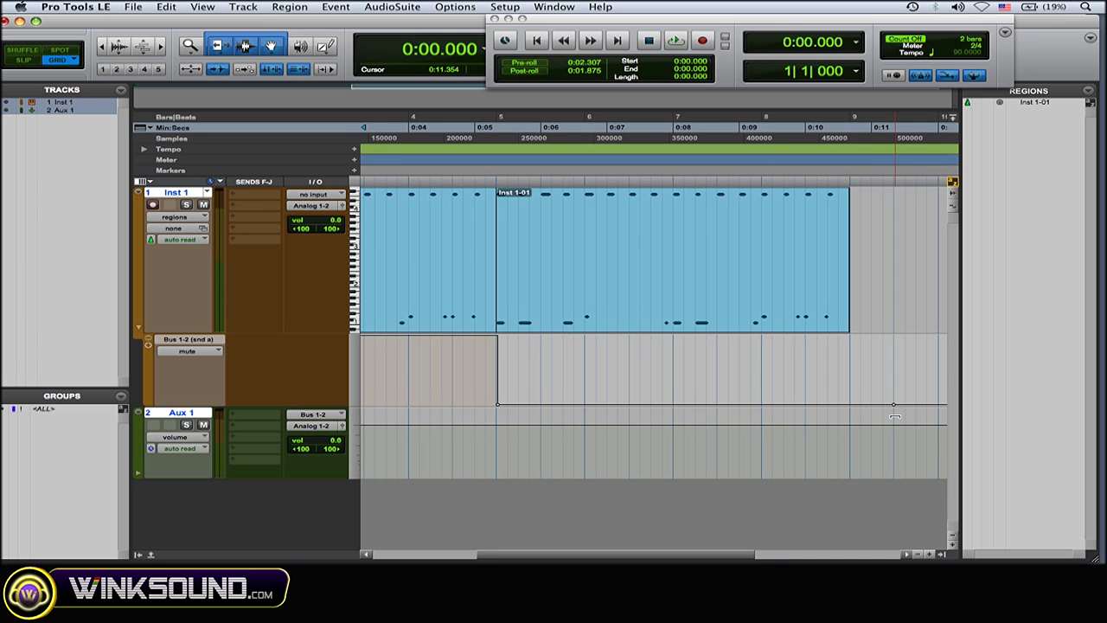
{"action": "key", "text": "Return"}
{"action": "key", "text": "space"}
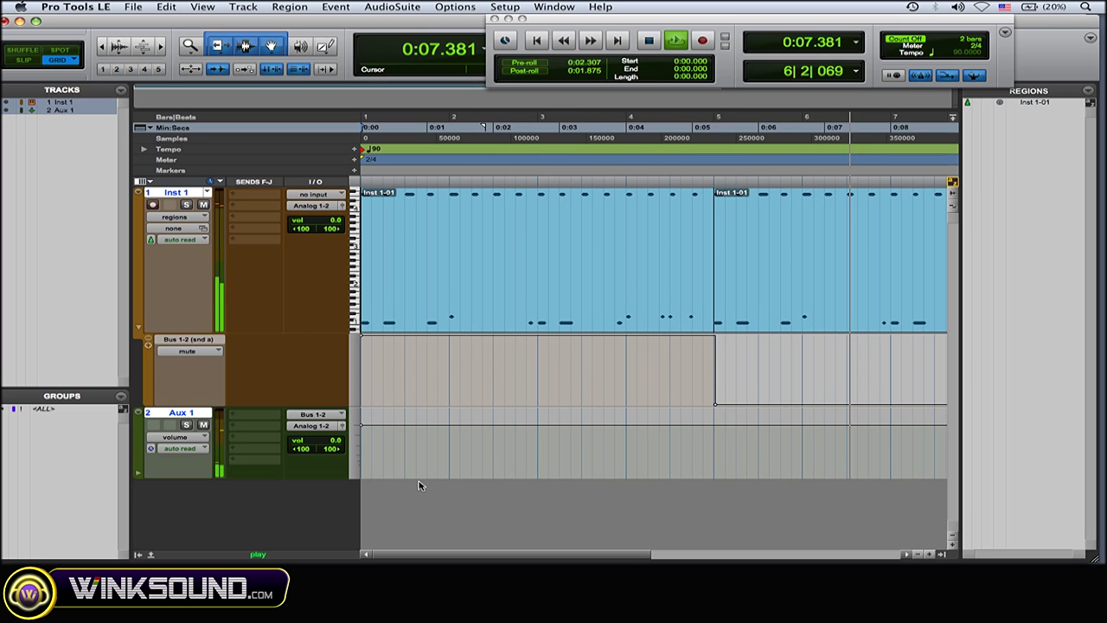
- Stop playback, leaving the Bus 1-2 send muted from bar 5 onward
{"action": "key", "text": "space"}
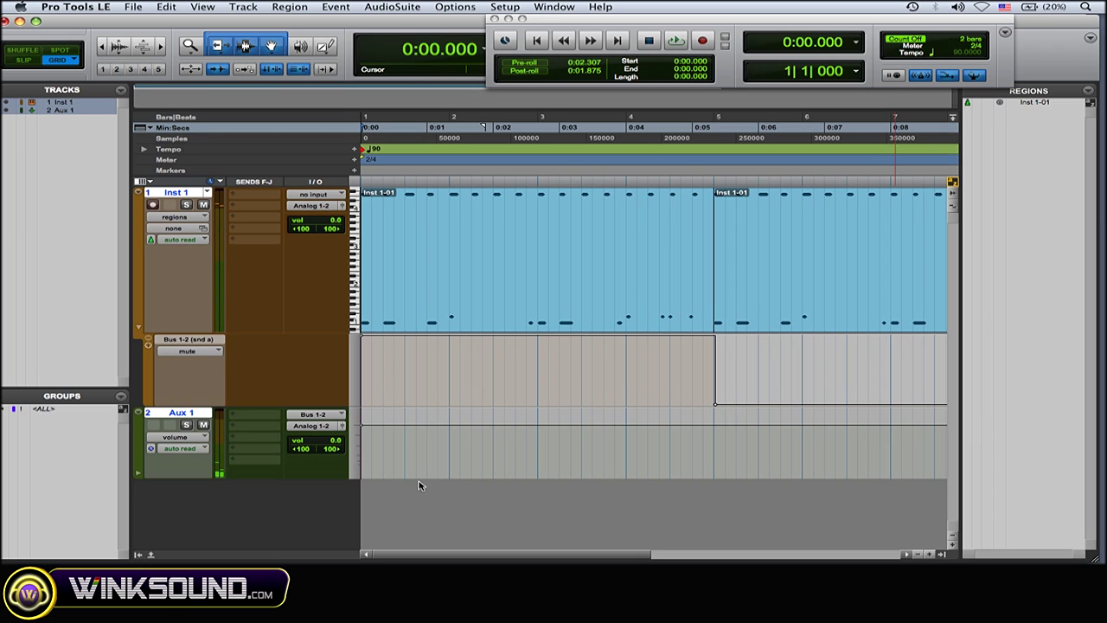